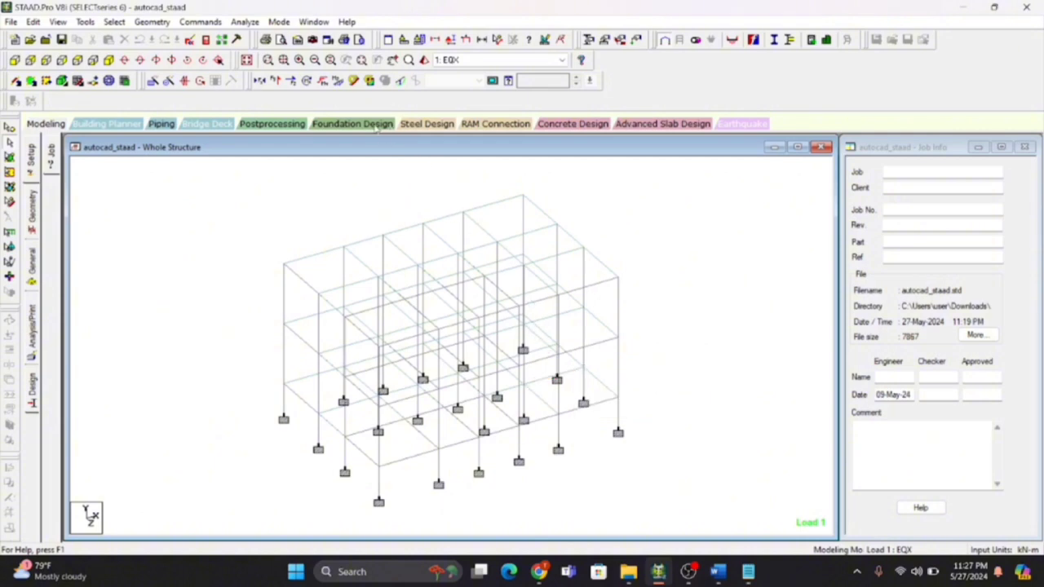
- Run the structural analysis of the whole building frame and stay in modeling mode when it finishes
click(247, 22)
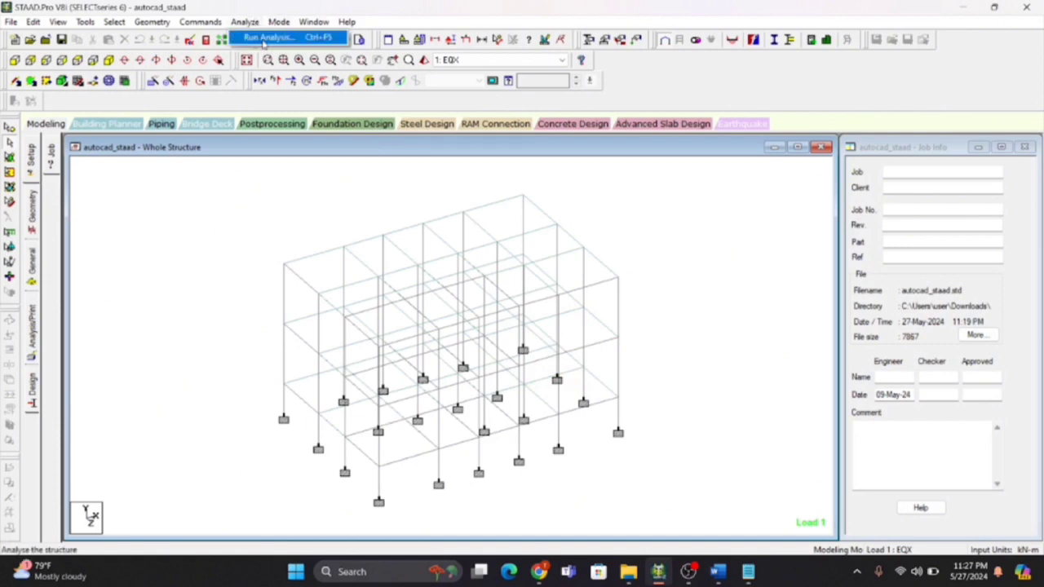
click(263, 39)
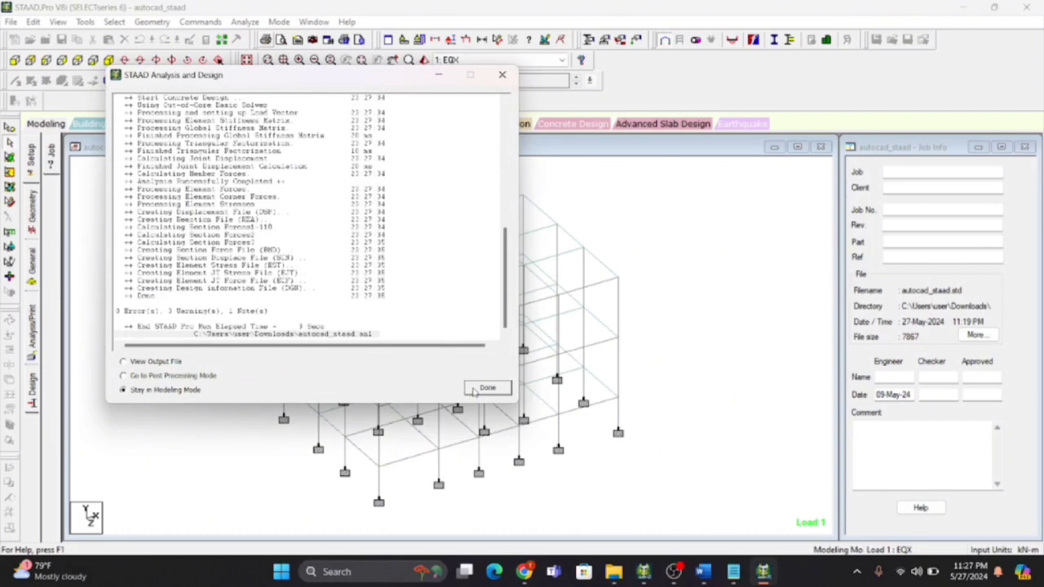
click(487, 389)
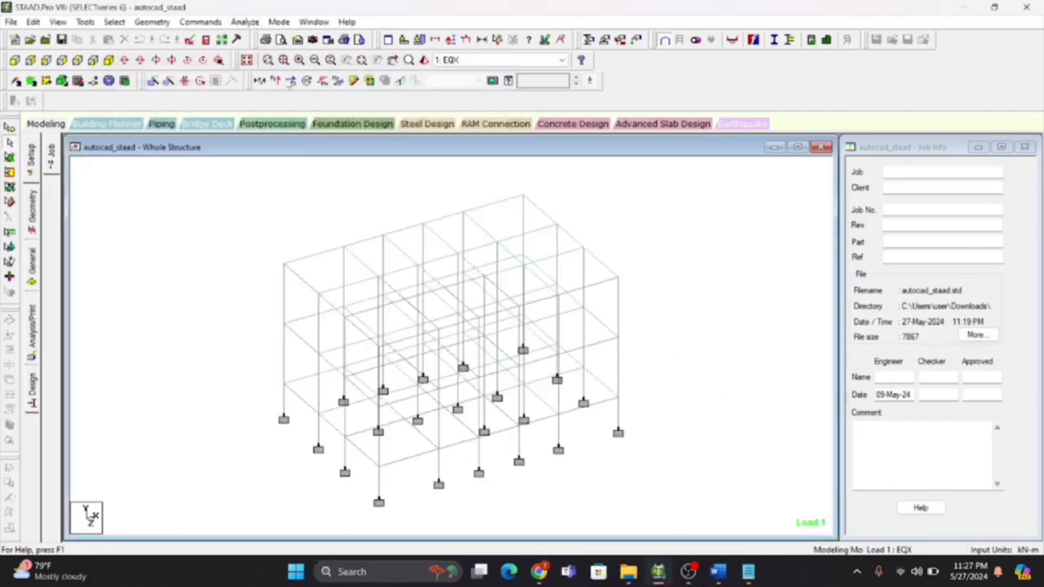
- Include load cases EQX, EQZ, DL and LL for foundation design with all supports and run STAAD.foundation
click(328, 123)
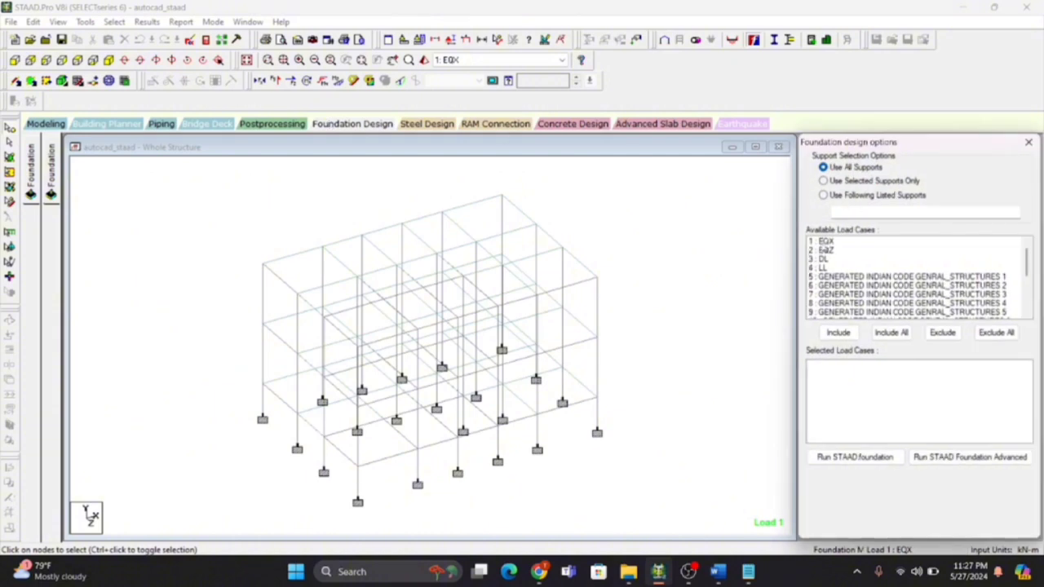
click(823, 242)
drag(824, 243, 826, 268)
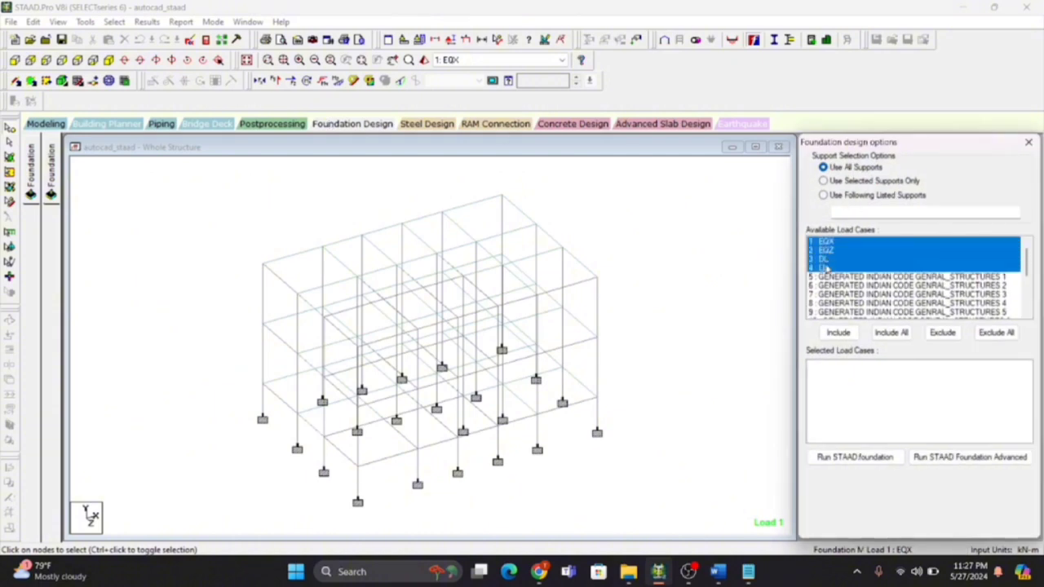
click(838, 332)
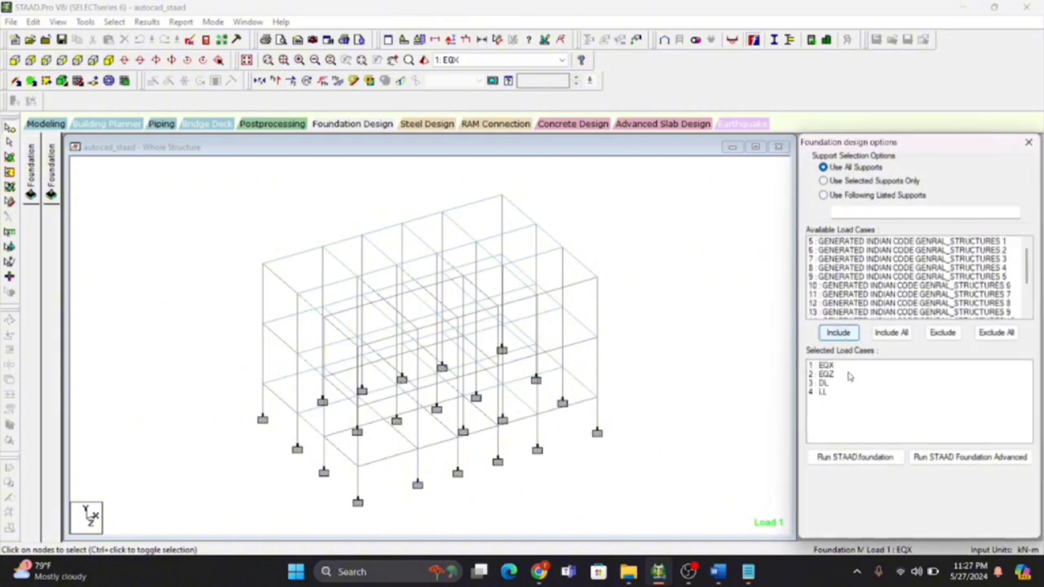
click(854, 457)
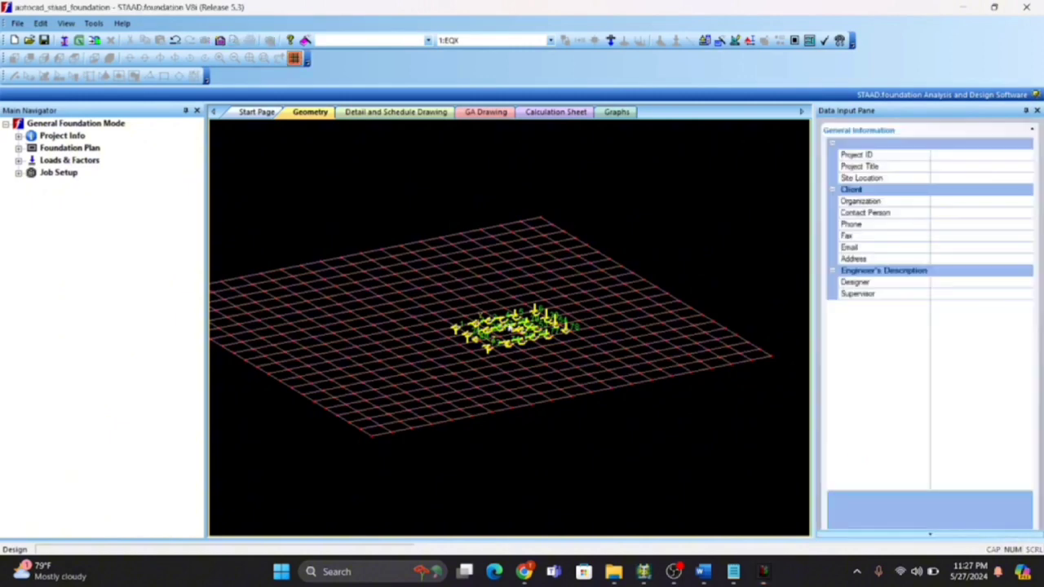
- Generate the service load combinations from the INDIAN load combination table, numbered from 101
scroll(512, 328, up, 5)
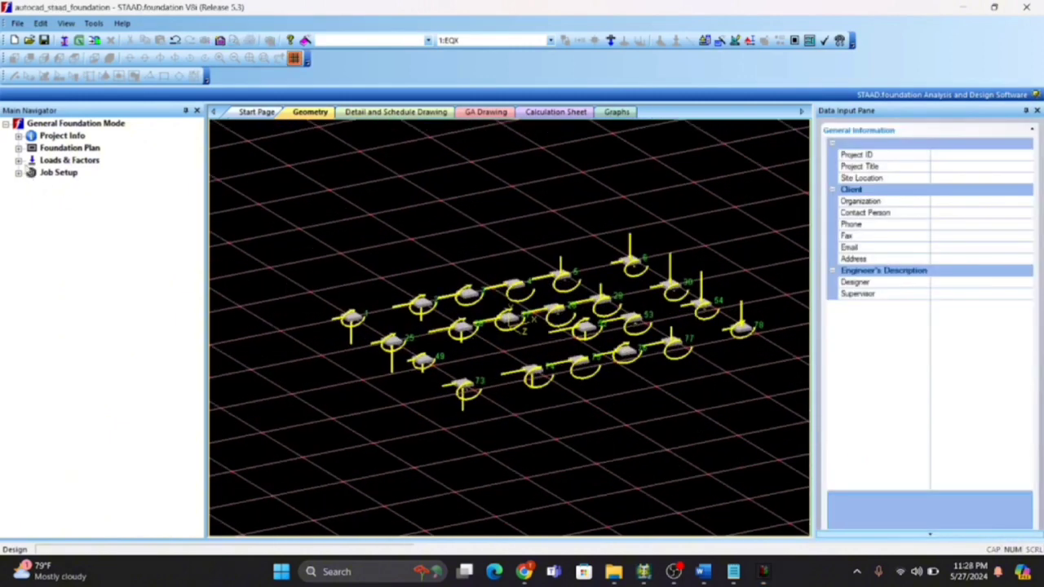
click(19, 162)
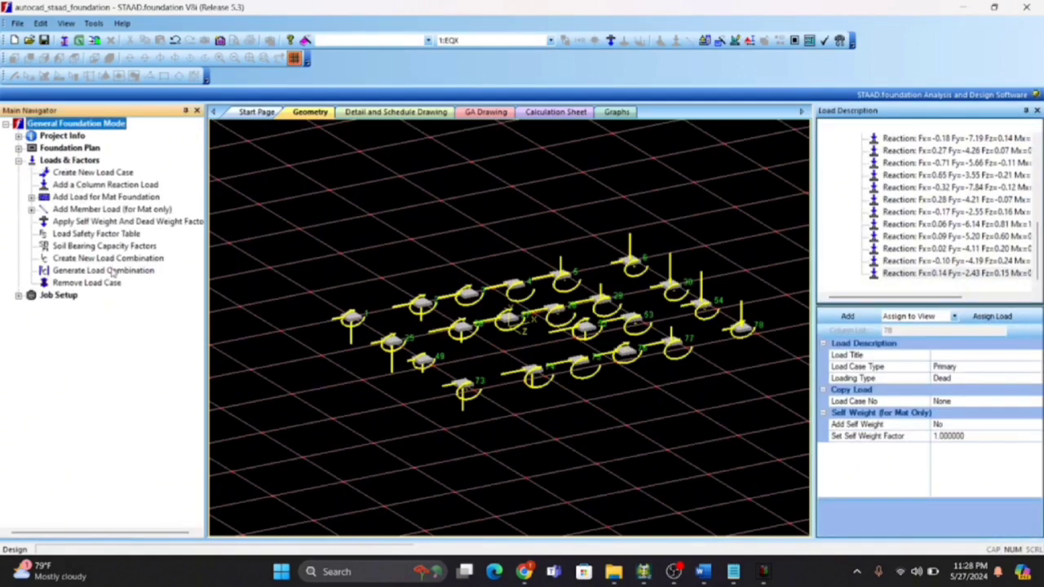
click(114, 271)
click(356, 138)
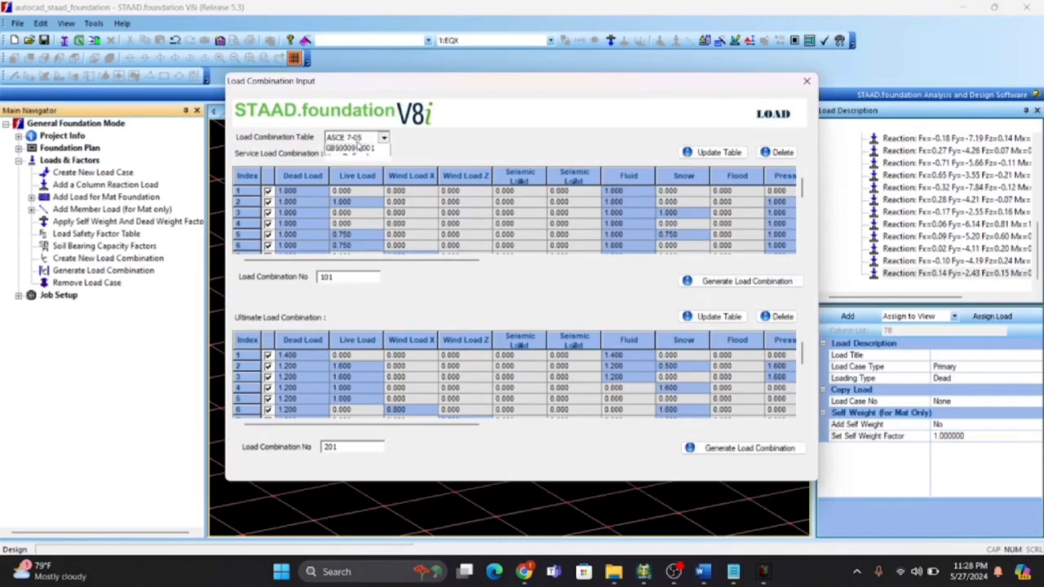
click(349, 167)
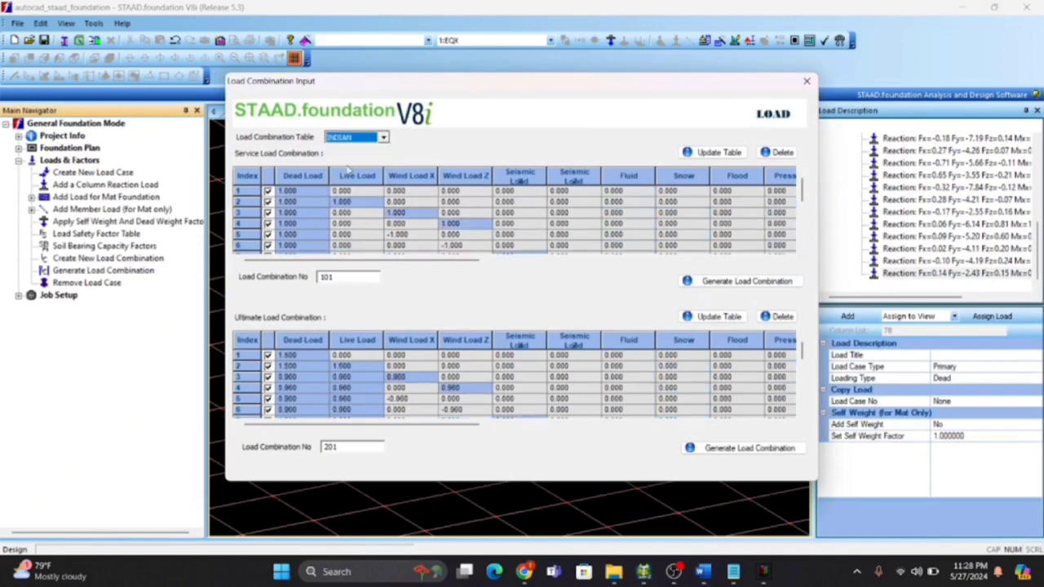
click(791, 280)
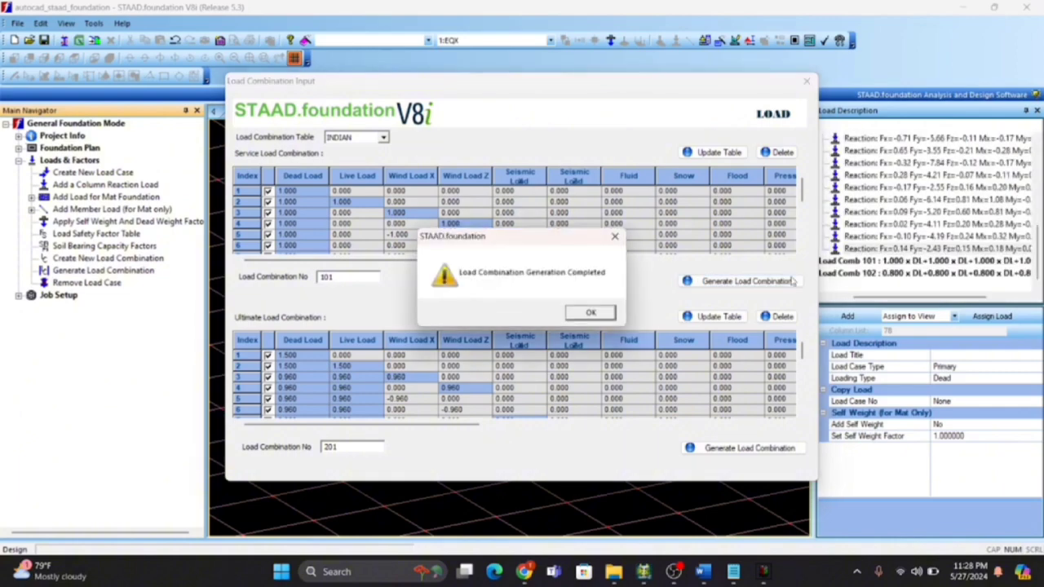
click(608, 314)
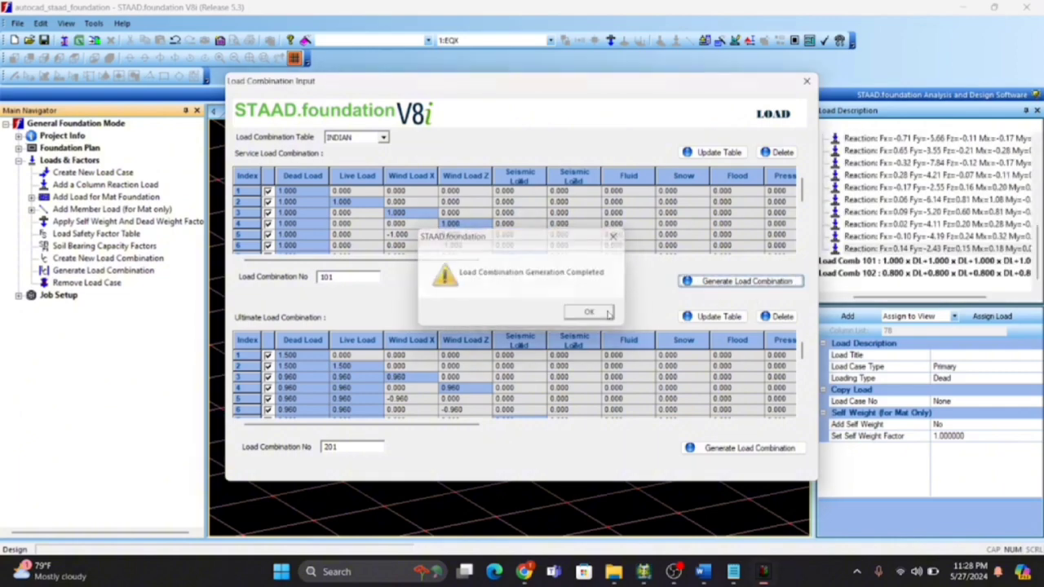
- Generate the ultimate load combinations from the INDIAN table, numbered from 201, and close the load combination input
click(750, 446)
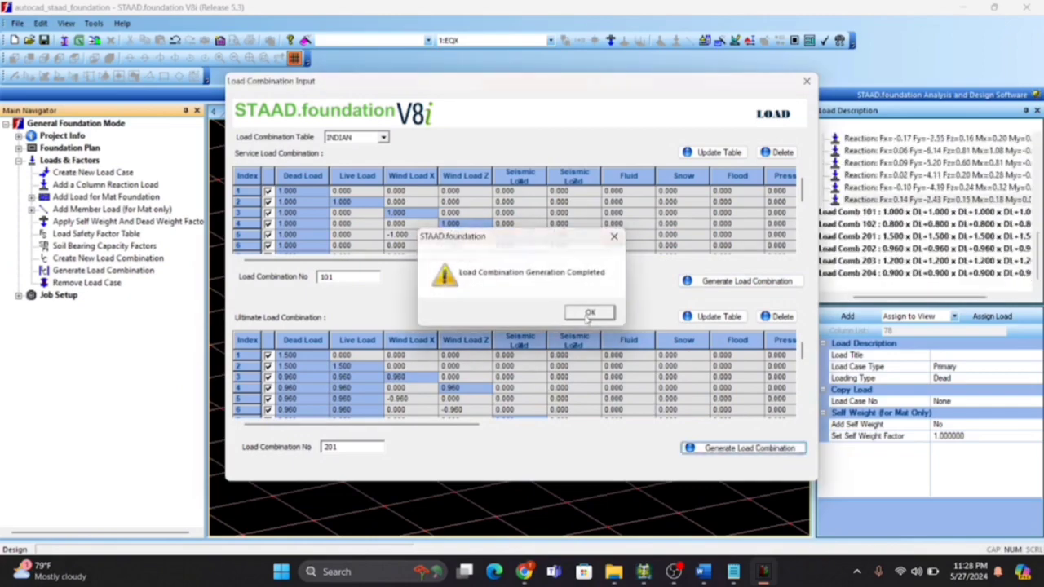
click(589, 314)
click(805, 80)
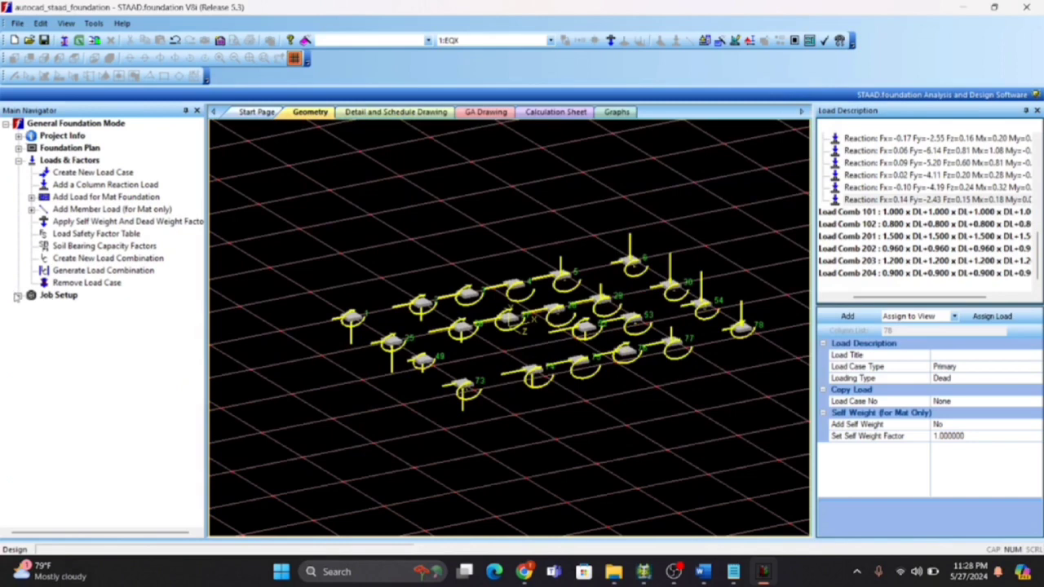
- Start a new foundation job named "isolated" with the job type Isolated
click(17, 297)
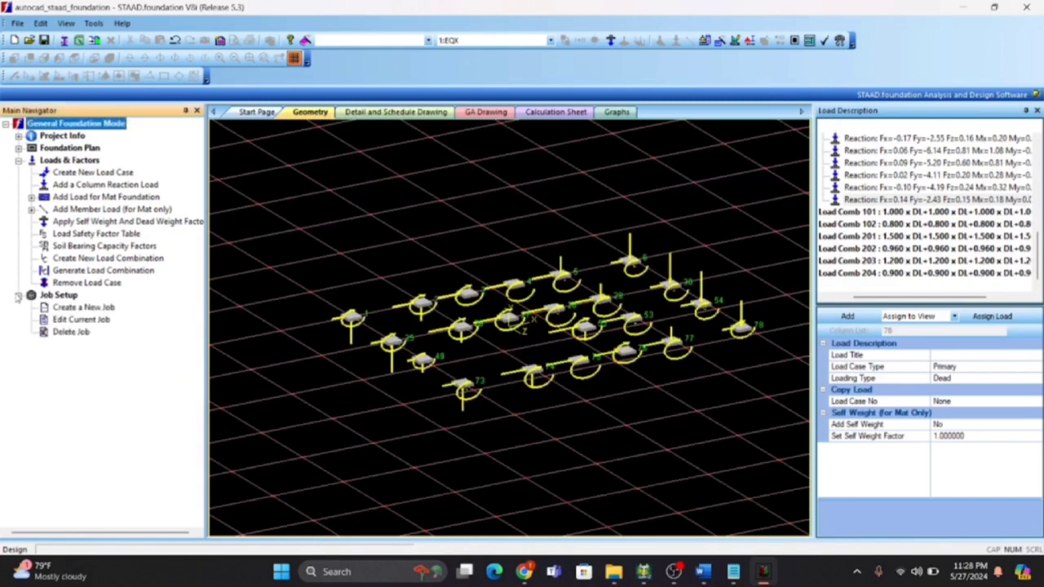
click(78, 307)
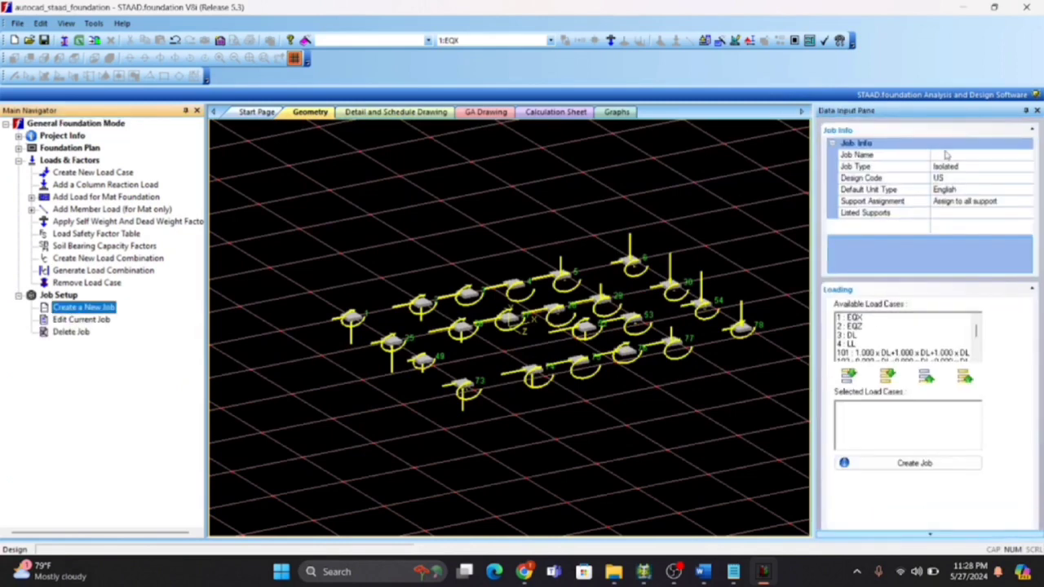
click(944, 156)
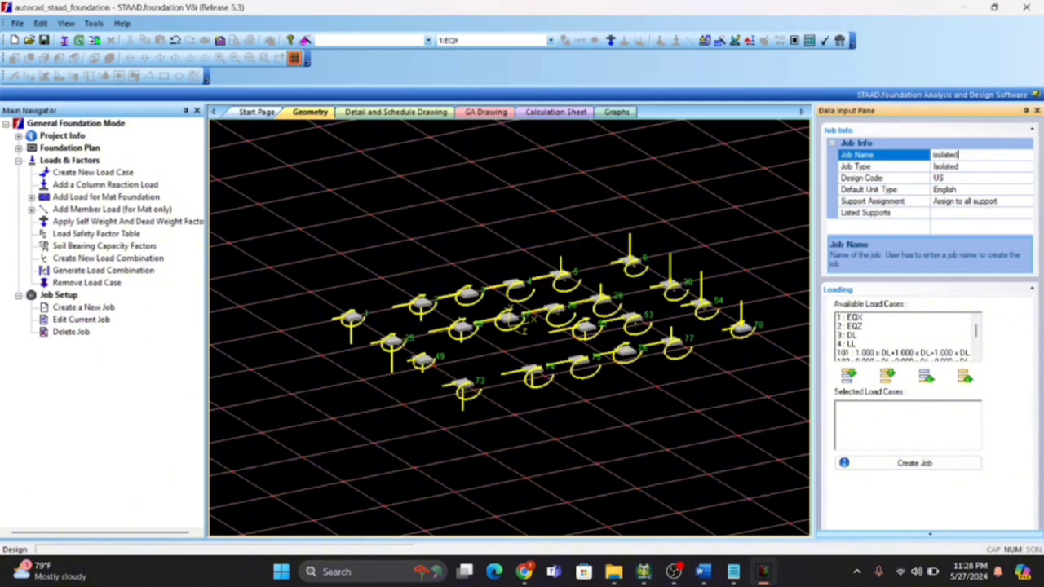
click(1025, 167)
click(1028, 168)
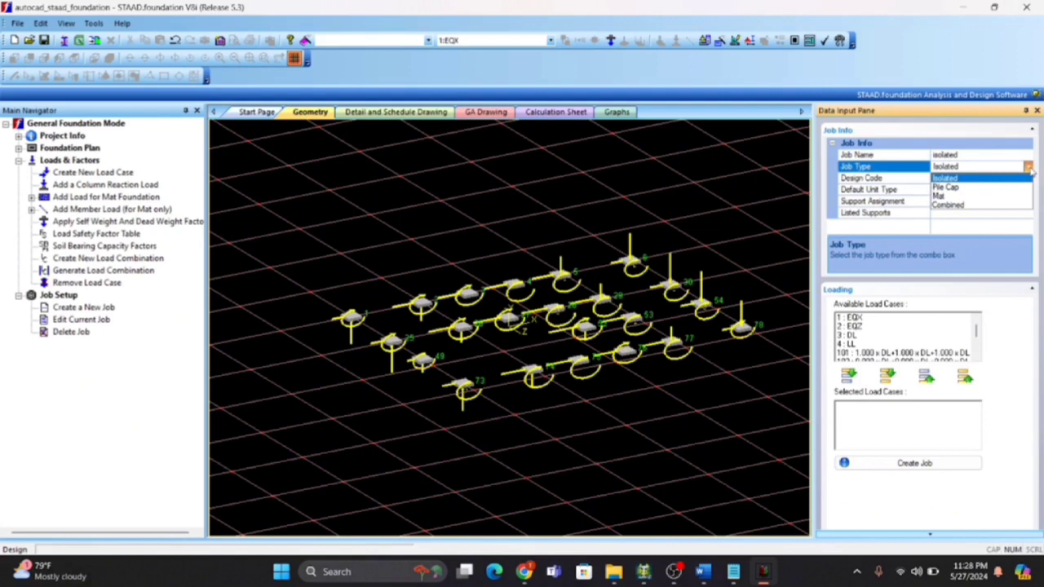
click(1029, 168)
- Set the job's design code to Indian and its default unit type to SI
double_click(1028, 178)
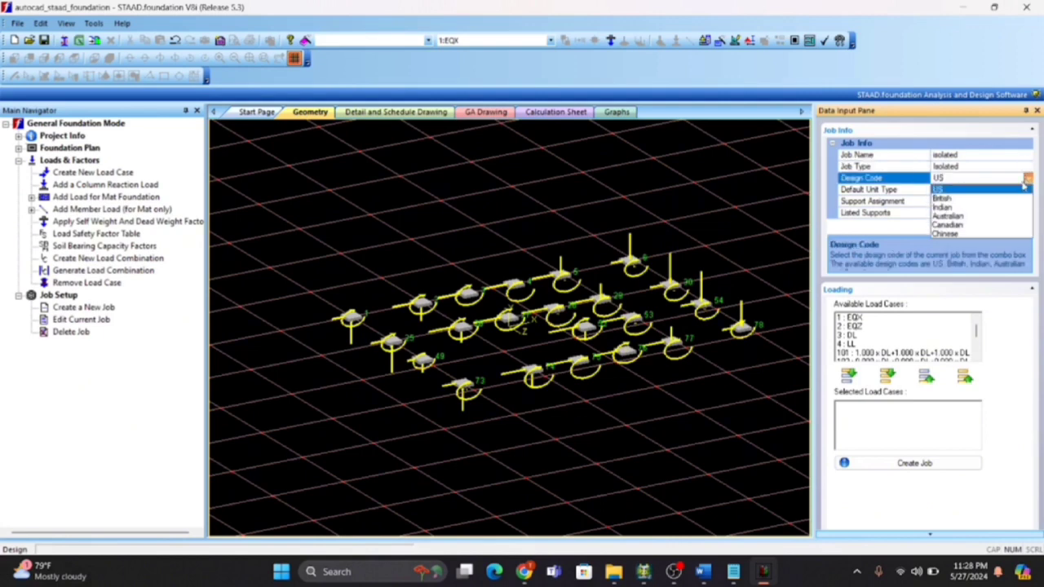
click(999, 209)
click(1026, 190)
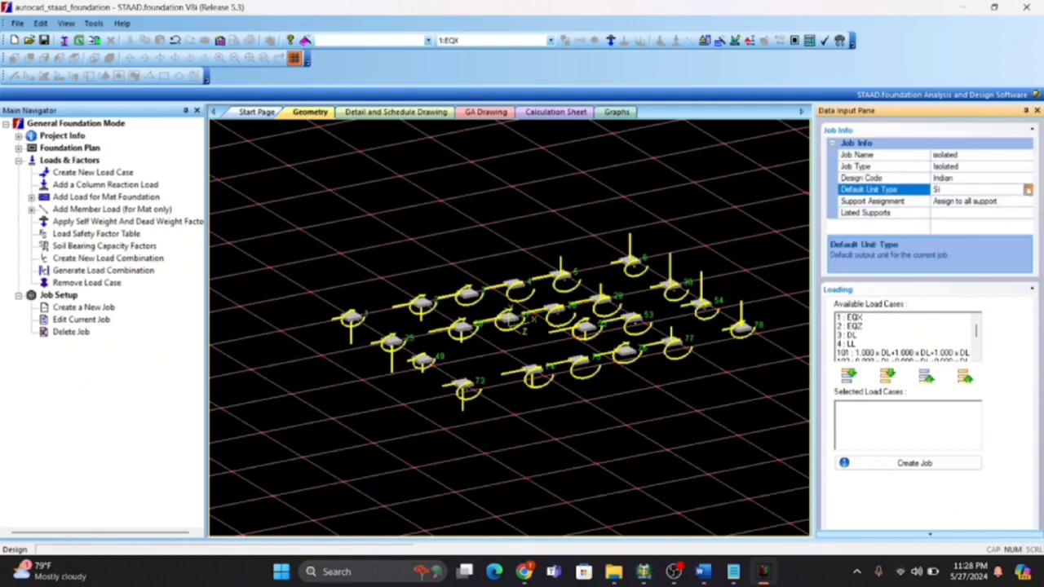
click(1028, 189)
click(1001, 210)
- Add load combinations 101, 102 and 201 to 204 to the selected load cases and create the isolated footing job
scroll(872, 343, down, 1)
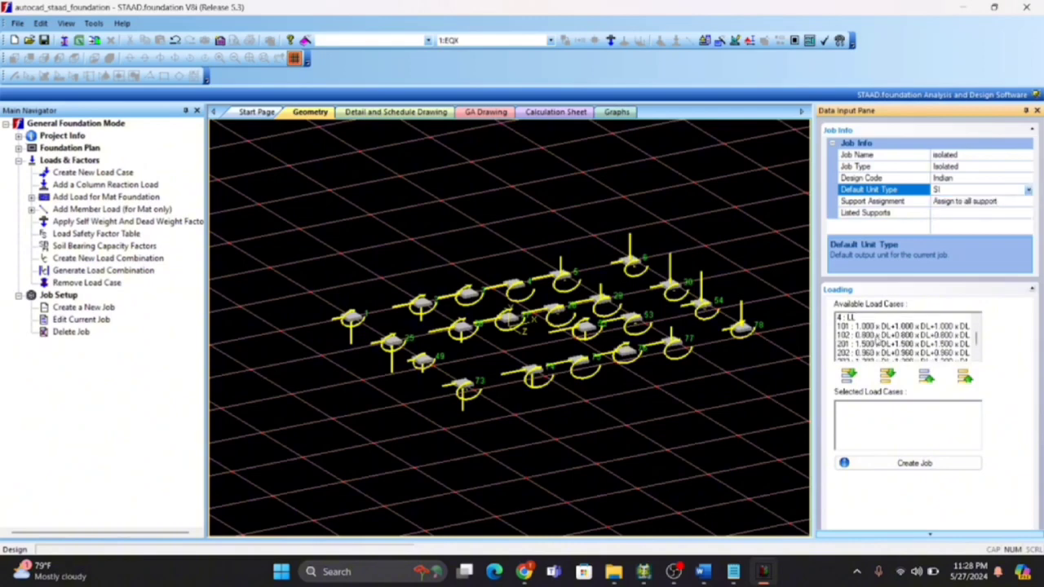
click(883, 327)
drag(885, 336, 863, 364)
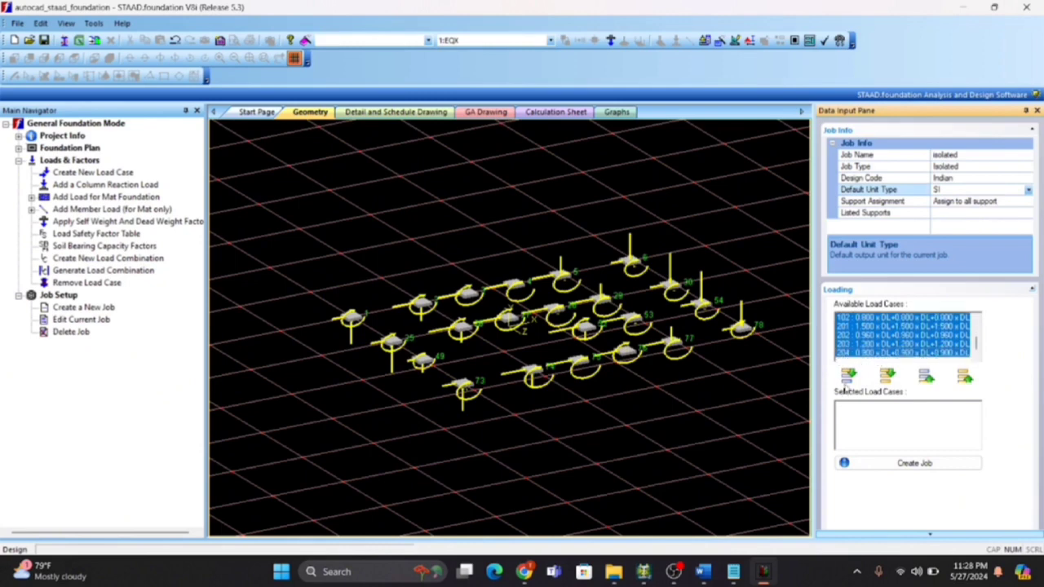
click(848, 375)
click(871, 465)
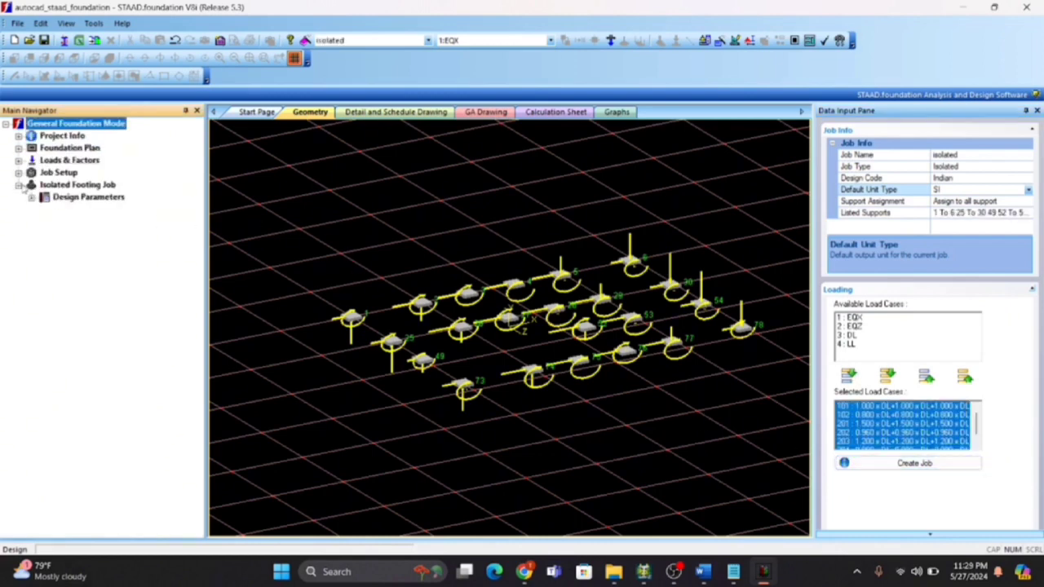
- In the concrete and rebar design parameters, set the minimum bar spacing to 100 mm and re-enter the maximum bar spacing
click(31, 198)
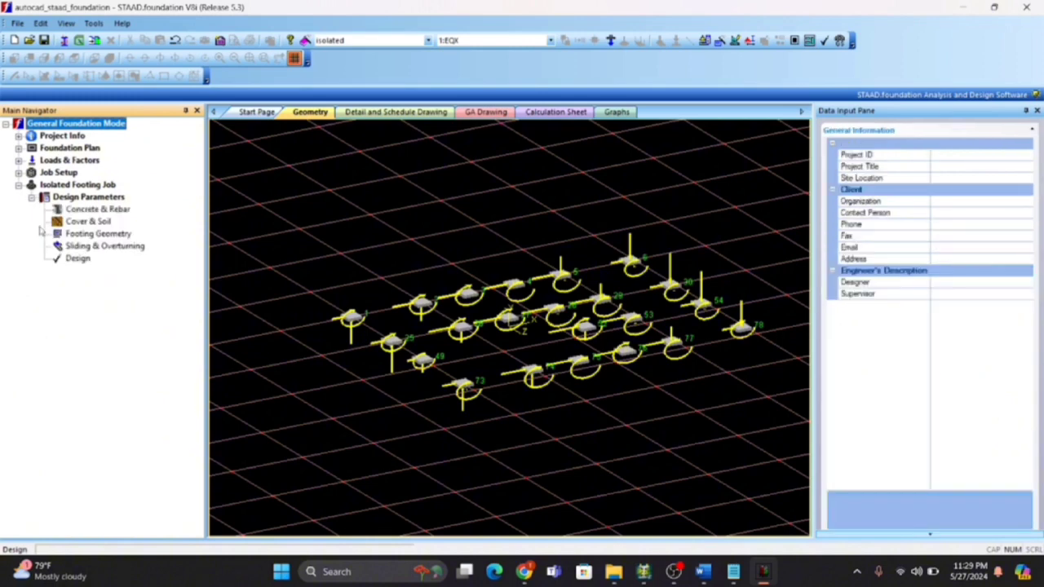
click(73, 211)
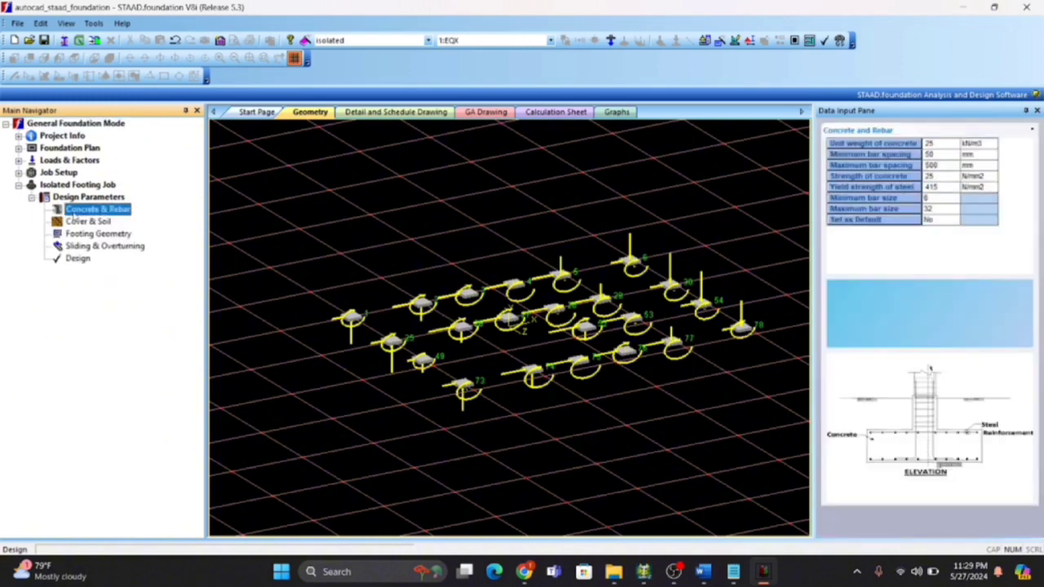
click(933, 154)
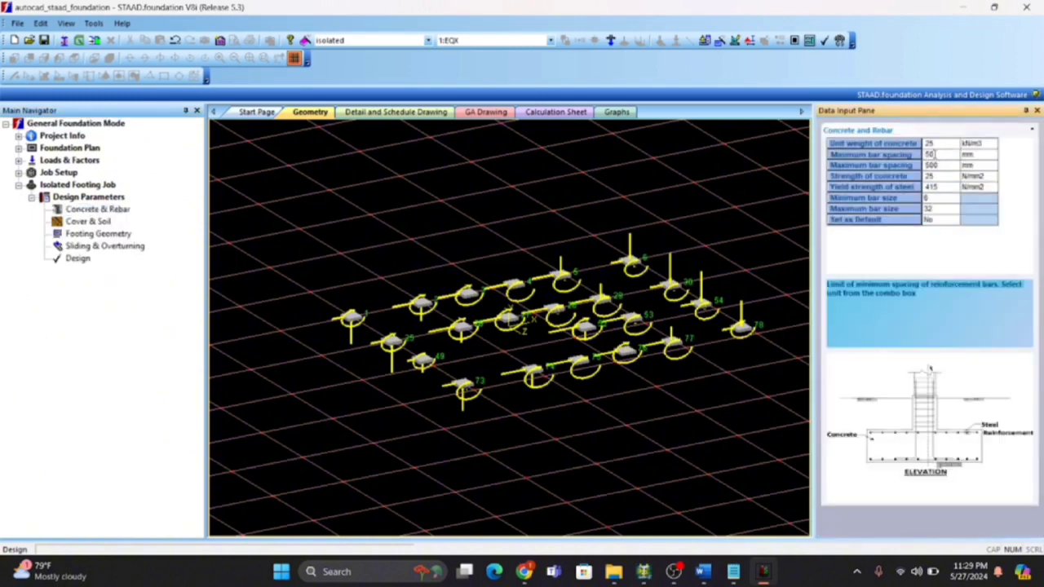
drag(934, 154, 918, 154)
text(100)
click(946, 167)
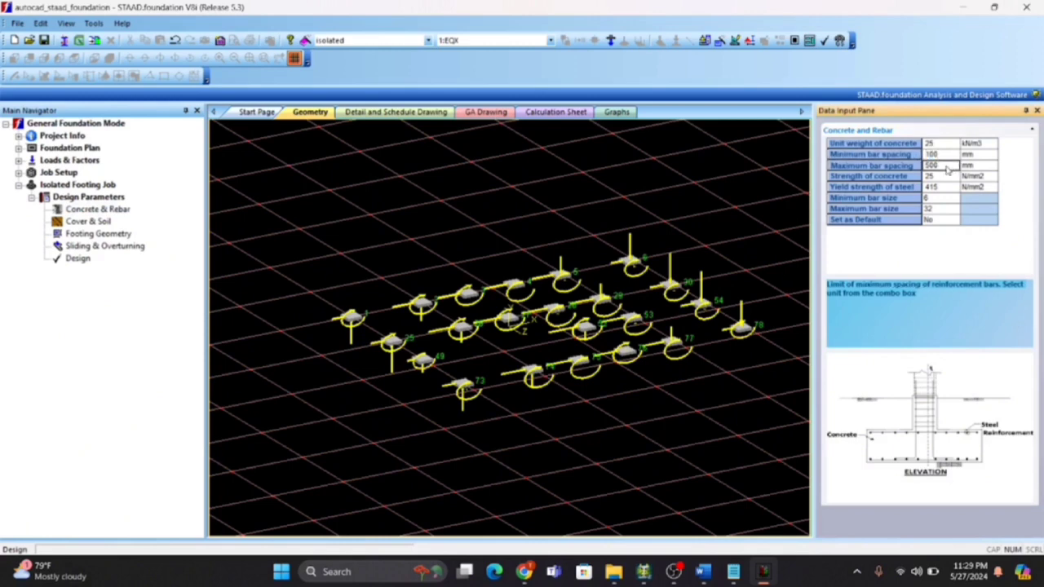
drag(948, 167, 917, 166)
text(1)
- Set the soil bearing capacity to 150 kN/m2 in the cover and soil parameters and run the isolated footing design
click(89, 223)
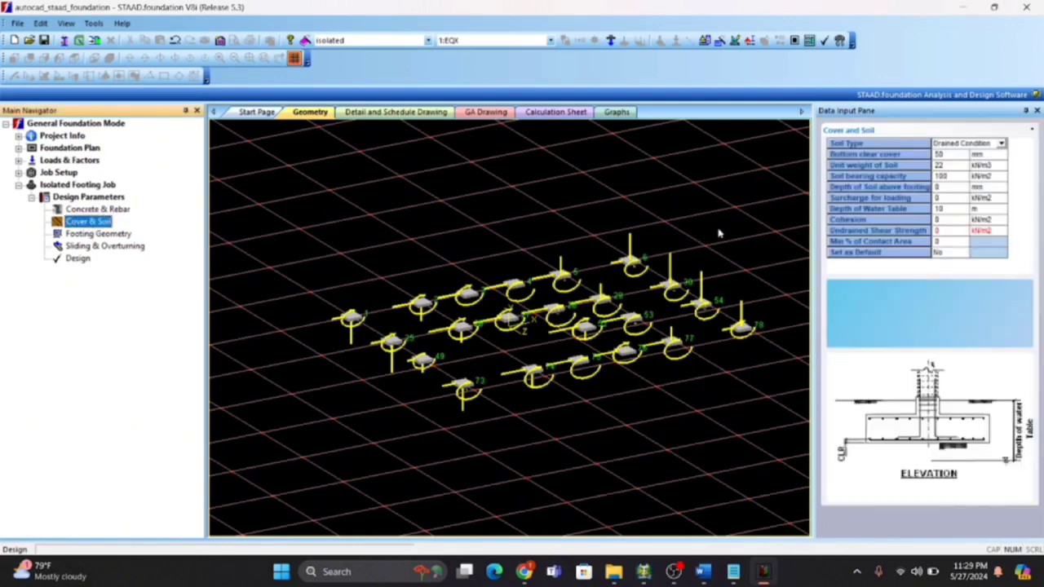
click(946, 177)
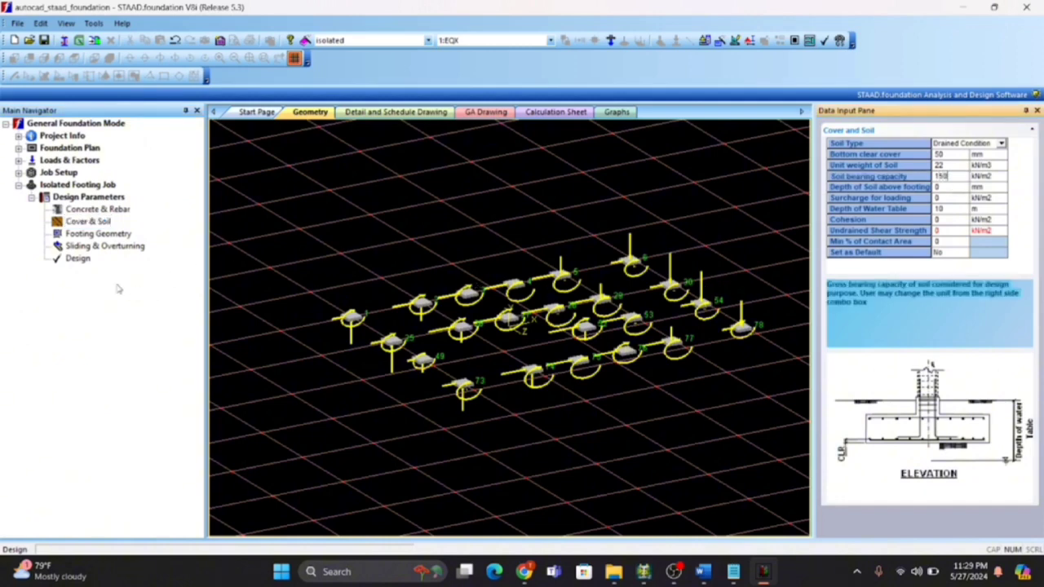
click(77, 258)
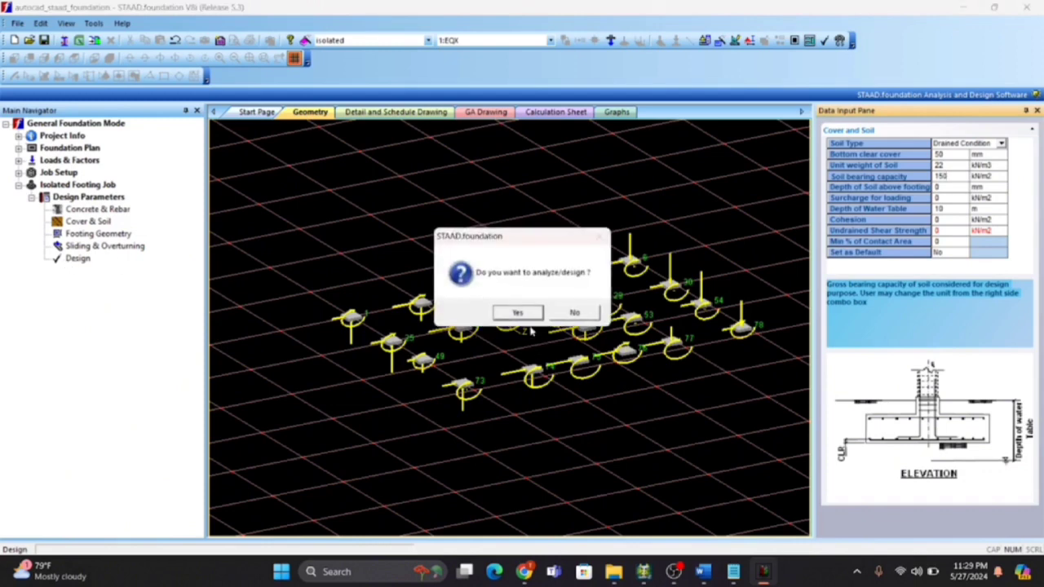
click(519, 314)
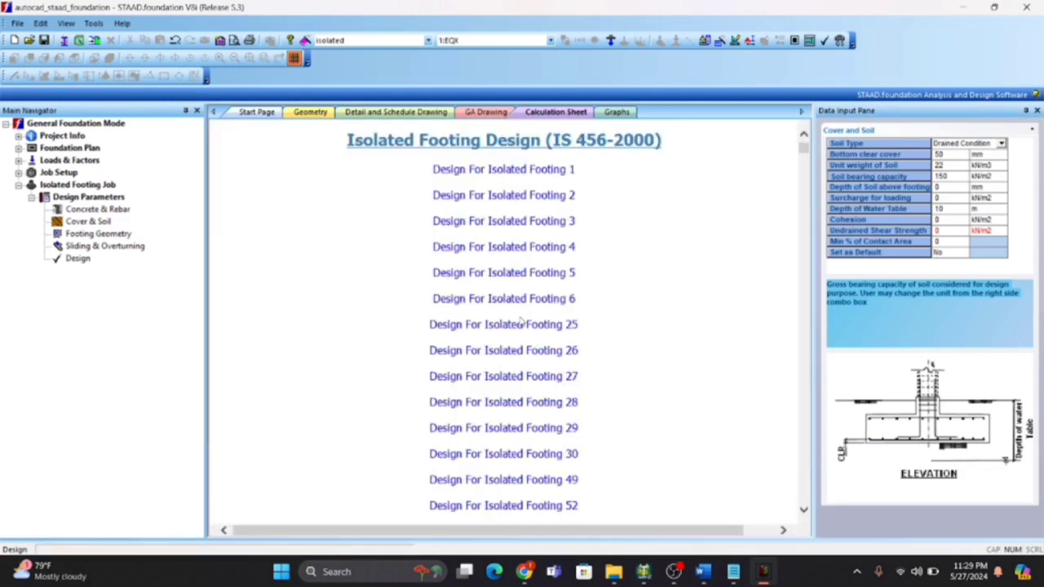
- Review the calculation sheet of isolated footing 1 through its geometry, soil and sliding inputs, and return to the geometry view
click(455, 172)
scroll(468, 351, down, 10)
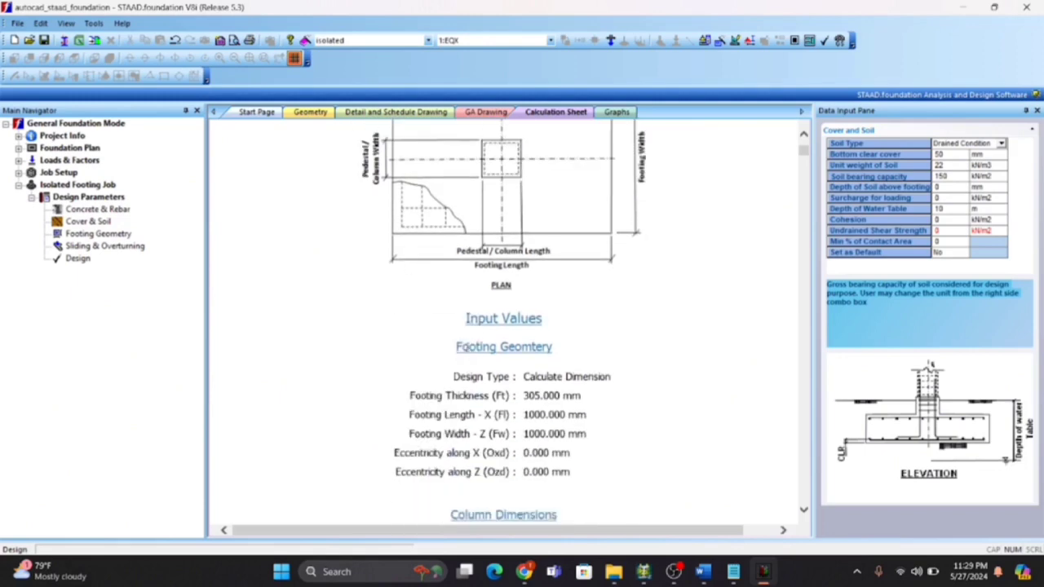
scroll(468, 347, down, 15)
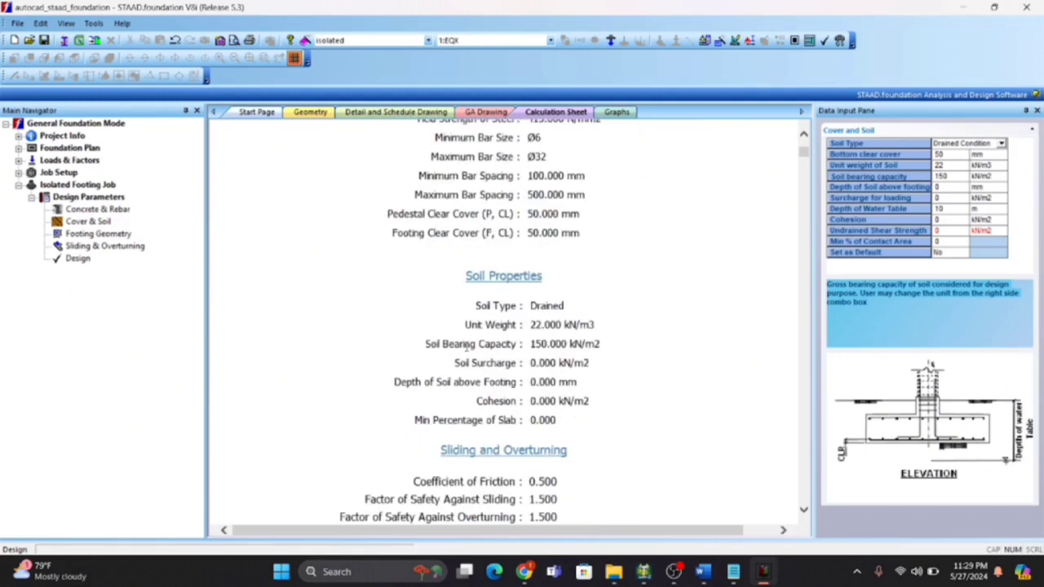
scroll(468, 346, down, 5)
click(313, 114)
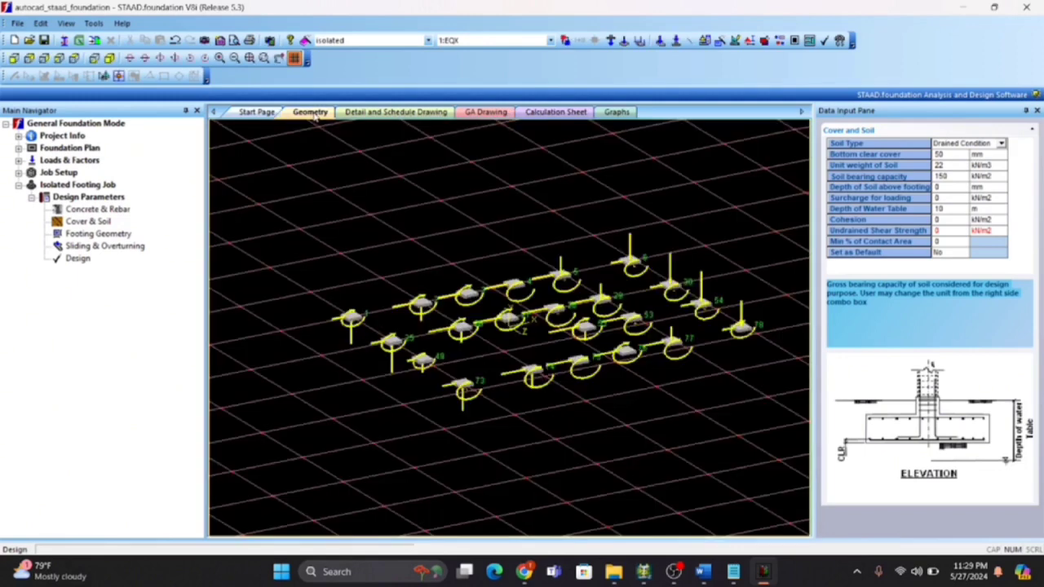
- Examine the elevation and plan of footing 1 in its detail drawing, including dimensions and bottom reinforcement
click(389, 113)
scroll(433, 261, down, 3)
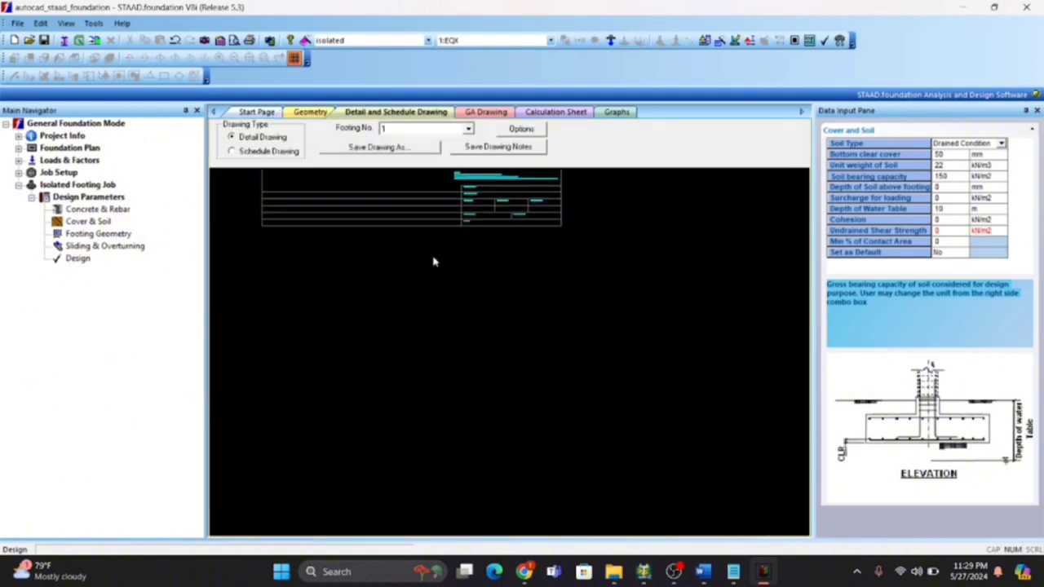
middle_drag(433, 261, 443, 454)
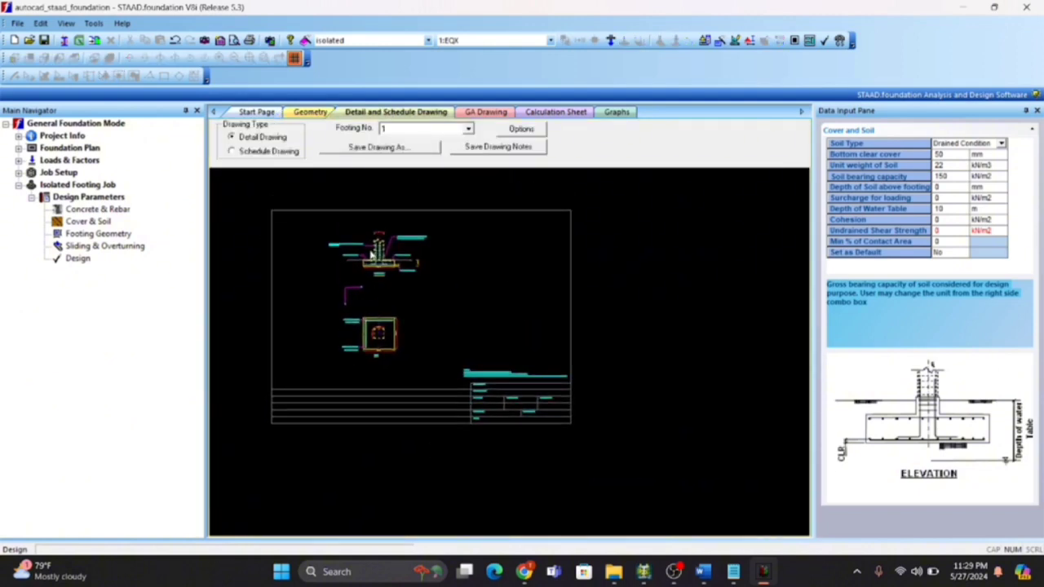
scroll(366, 252, down, 2)
scroll(371, 255, up, 3)
scroll(371, 255, up, 4)
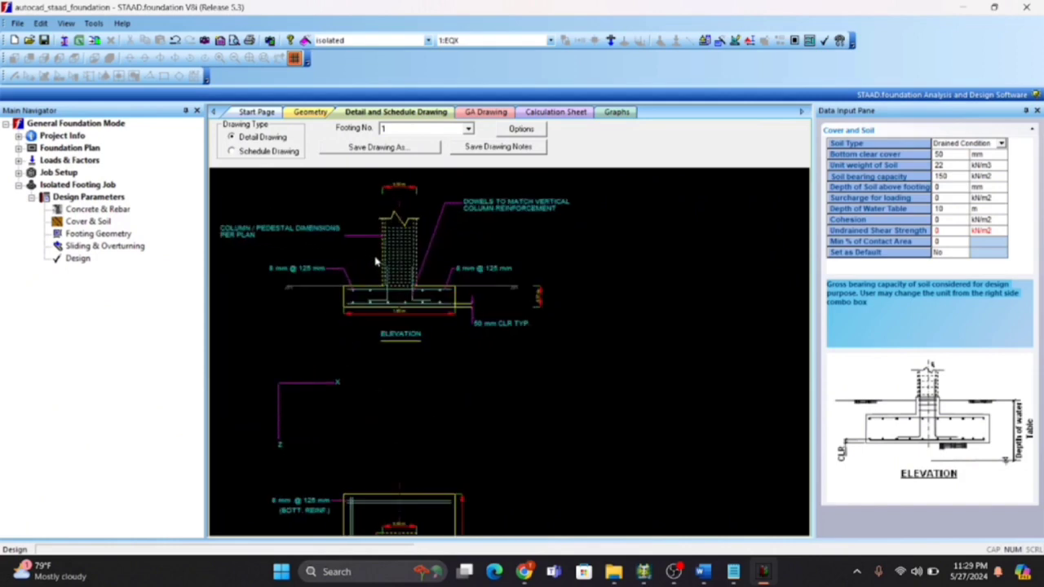
mouse_move(359, 272)
middle_down()
mouse_move(430, 262)
mouse_move(444, 294)
mouse_move(469, 306)
middle_up()
middle_drag(499, 401, 499, 203)
scroll(530, 318, up, 2)
scroll(539, 329, down, 3)
middle_drag(526, 433, 538, 315)
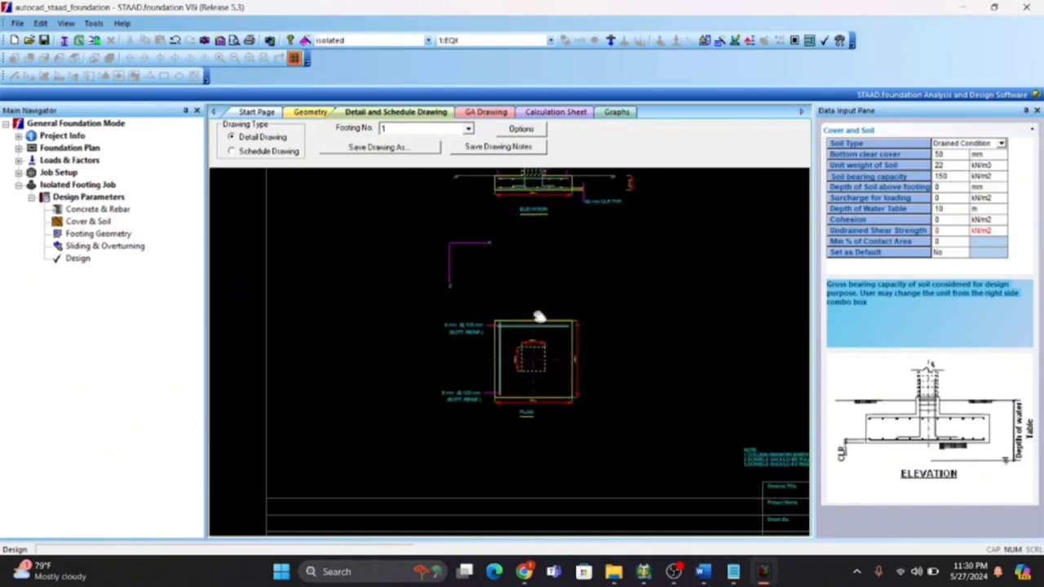
scroll(530, 368, up, 4)
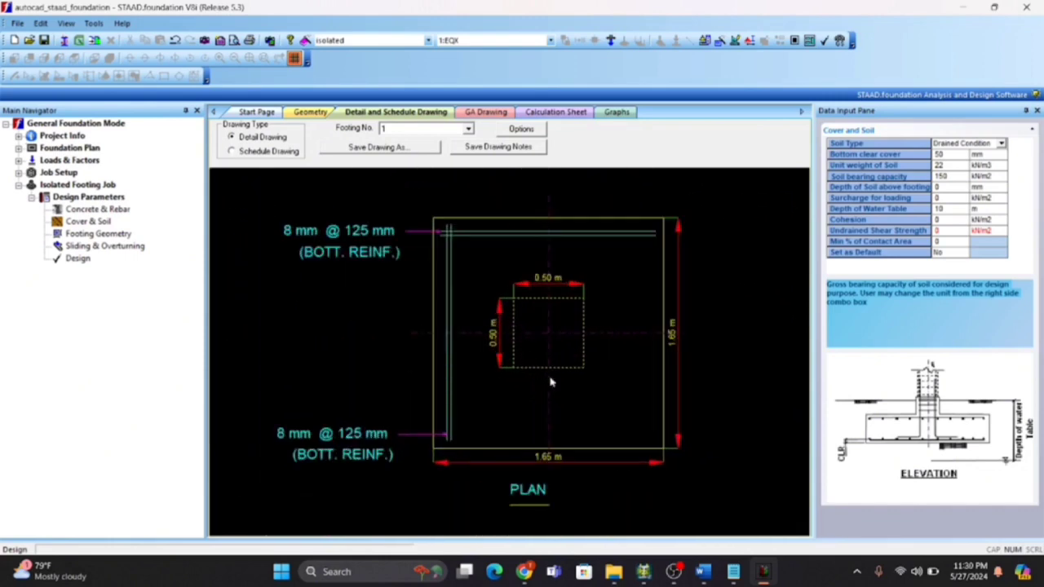
scroll(493, 374, down, 4)
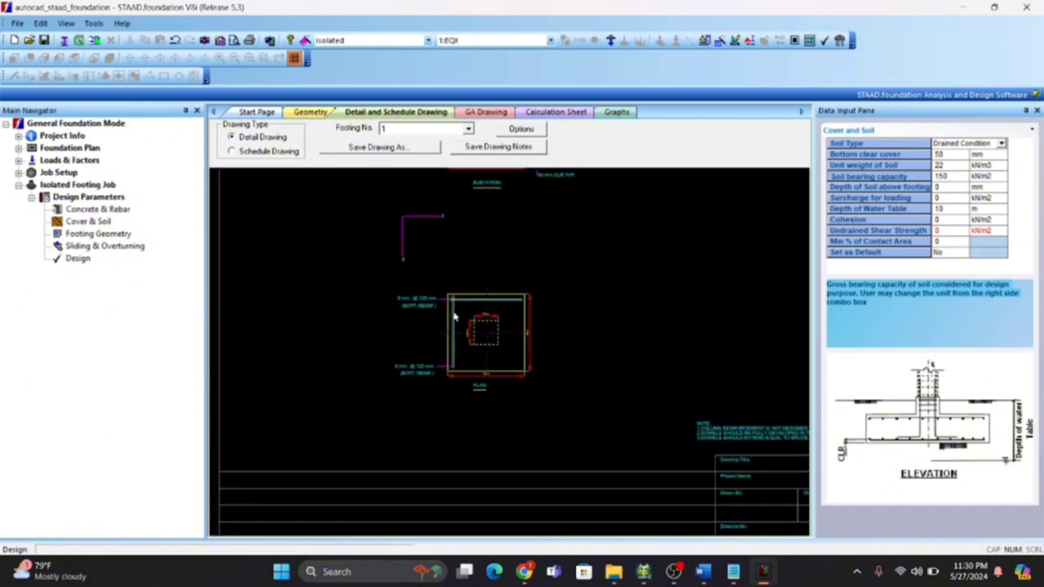
- Show the detail drawing of footing 2 and examine its plan dimensions and bottom reinforcement
click(428, 133)
click(411, 137)
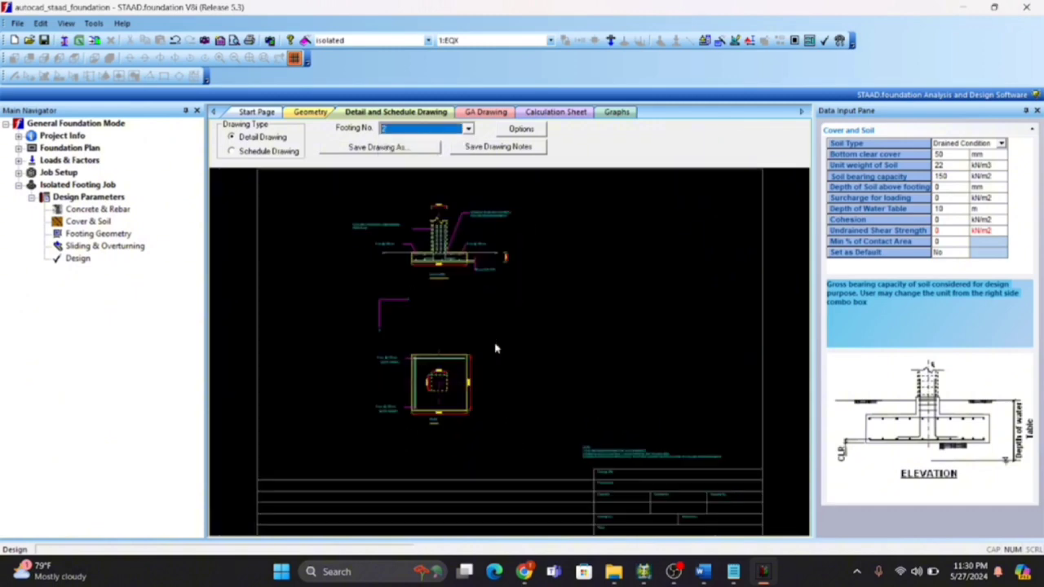
scroll(444, 391, up, 5)
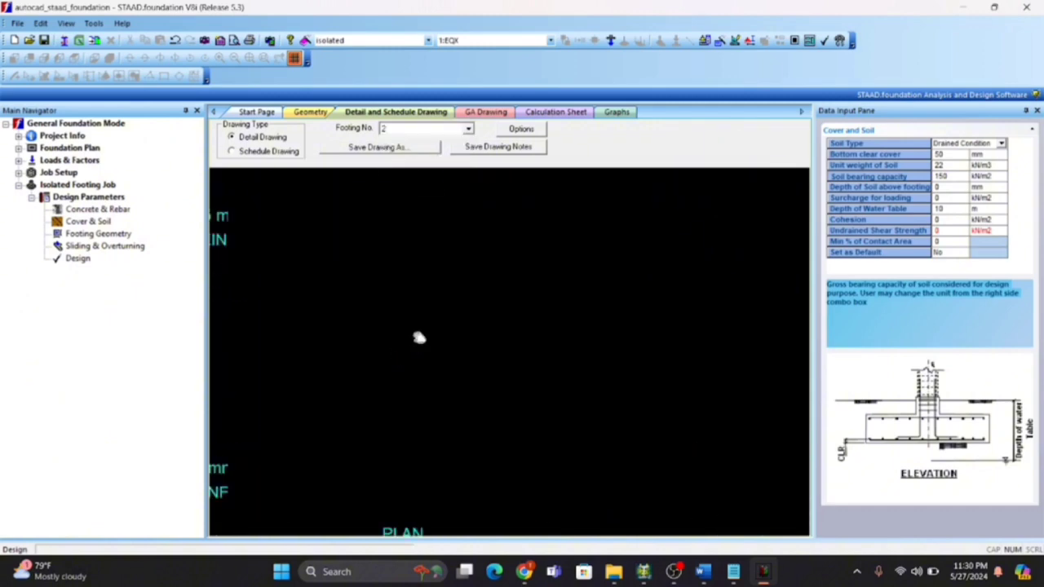
scroll(608, 314, down, 5)
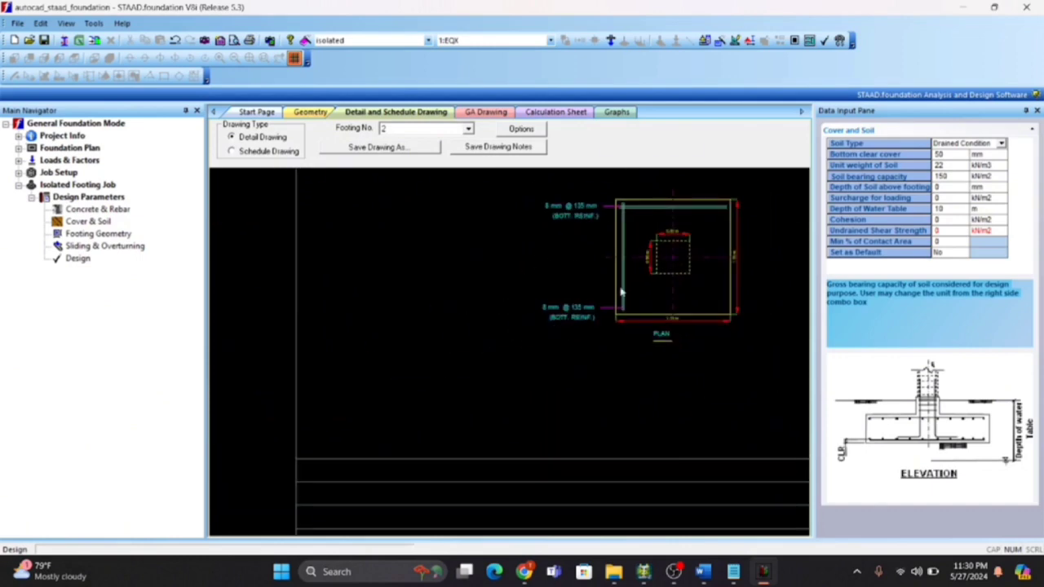
middle_drag(650, 271, 562, 308)
scroll(562, 301, up, 2)
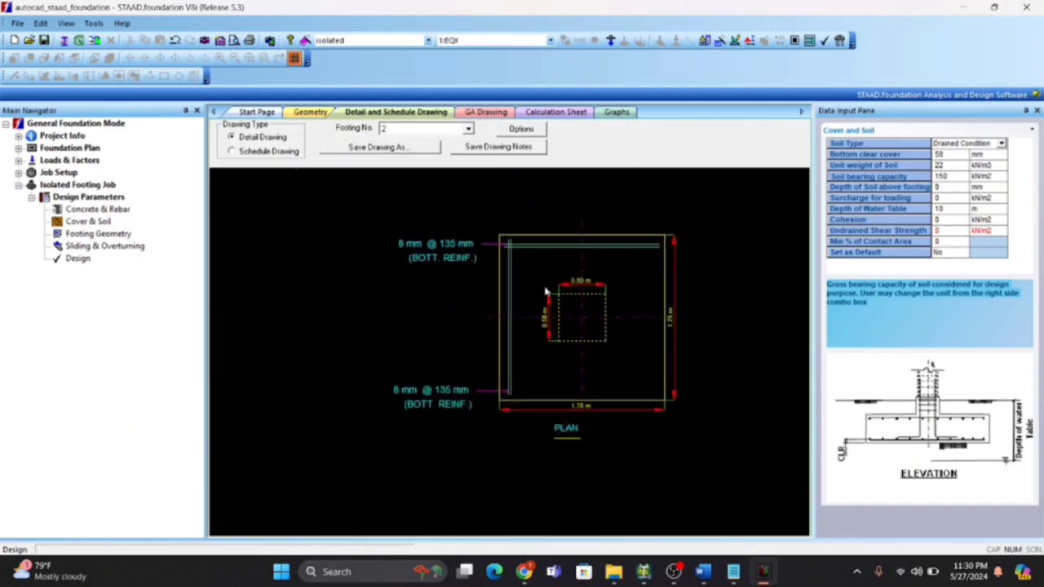
- Examine the footing layout and the table of footing marks, sizes and column numbers in the general arrangement drawing
click(486, 112)
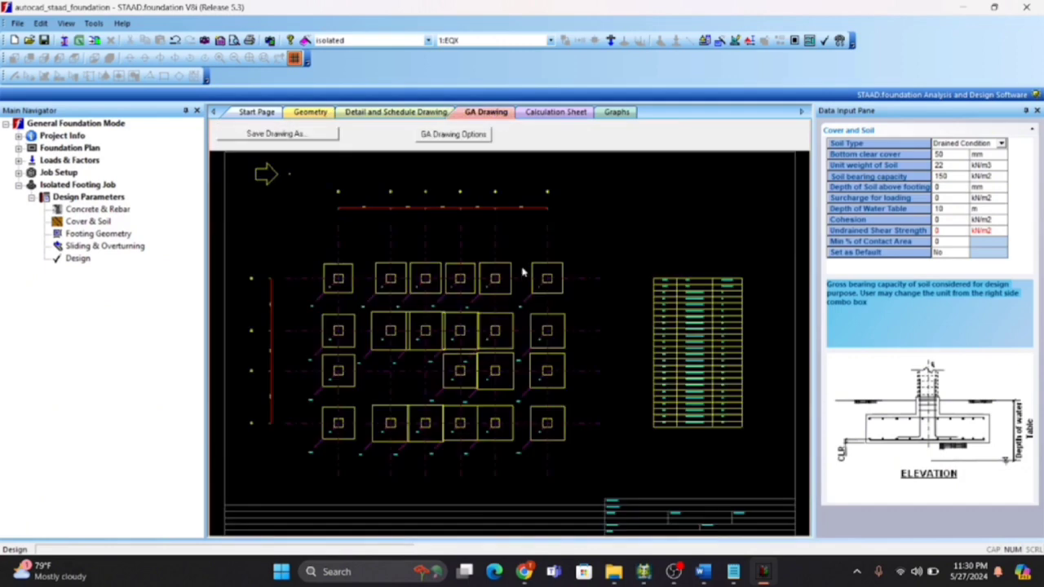
scroll(438, 322, up, 4)
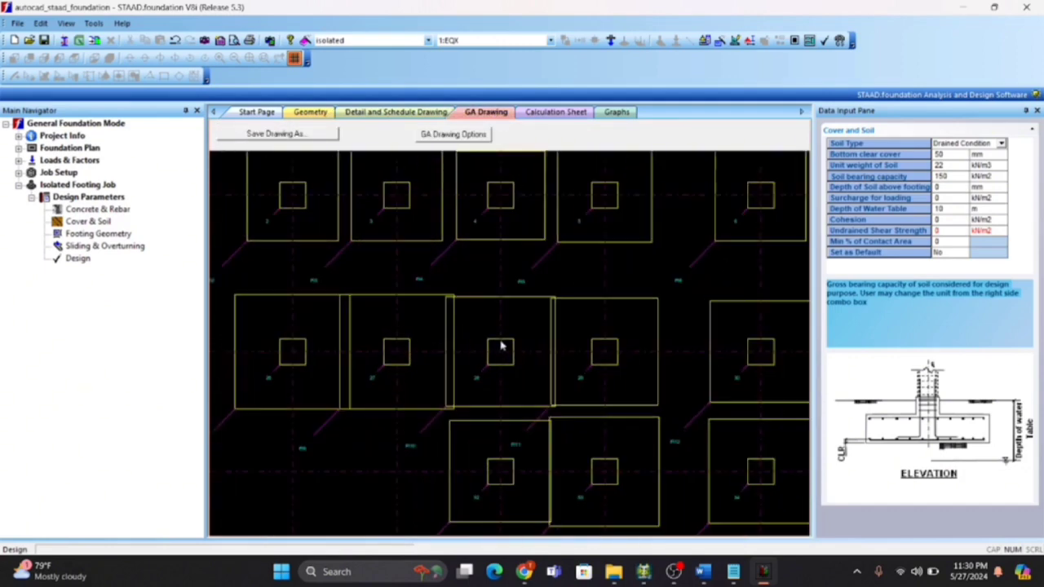
scroll(595, 359, down, 4)
middle_drag(688, 361, 552, 359)
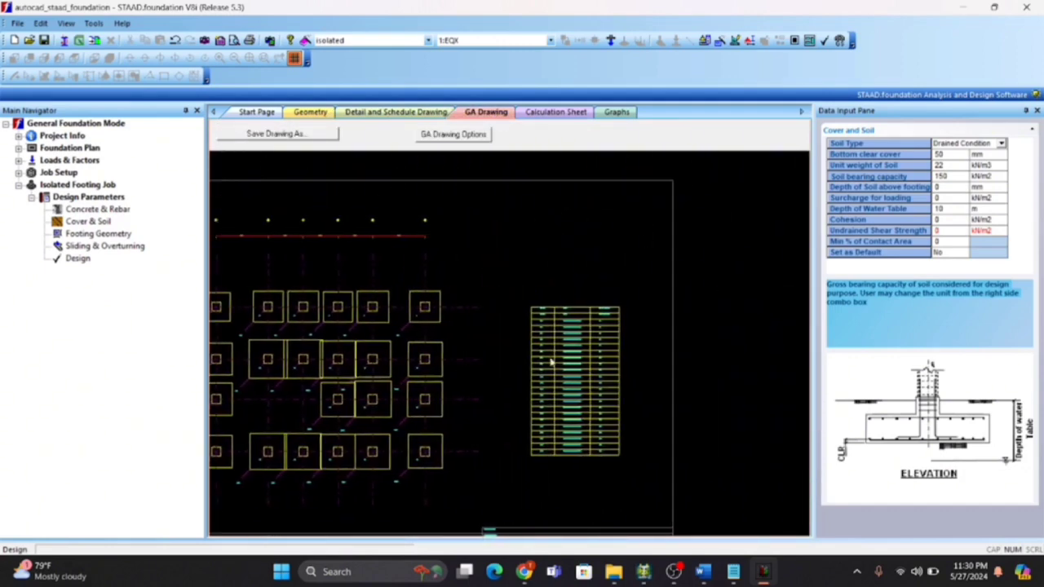
scroll(594, 357, up, 3)
scroll(592, 356, up, 3)
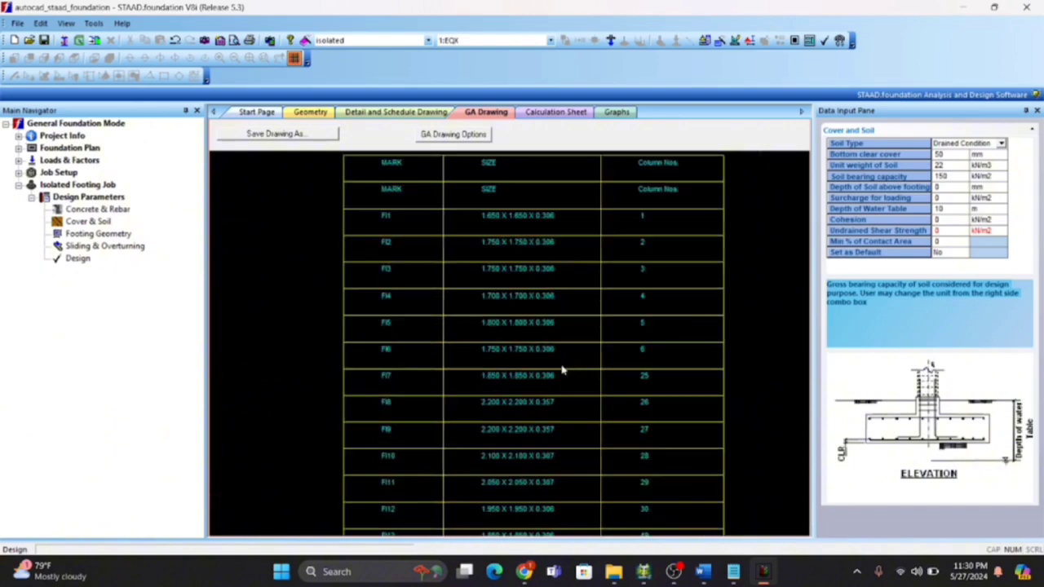
scroll(562, 371, down, 5)
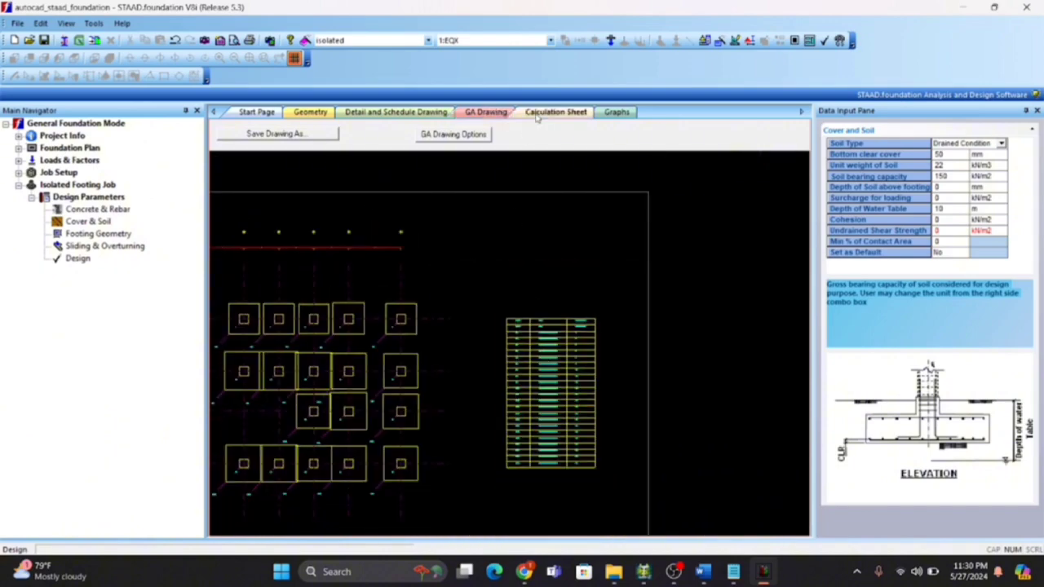
- Review the final footing size, corner pressures and moment checks of footing 1 in the calculation sheet
click(555, 111)
scroll(437, 322, down, 15)
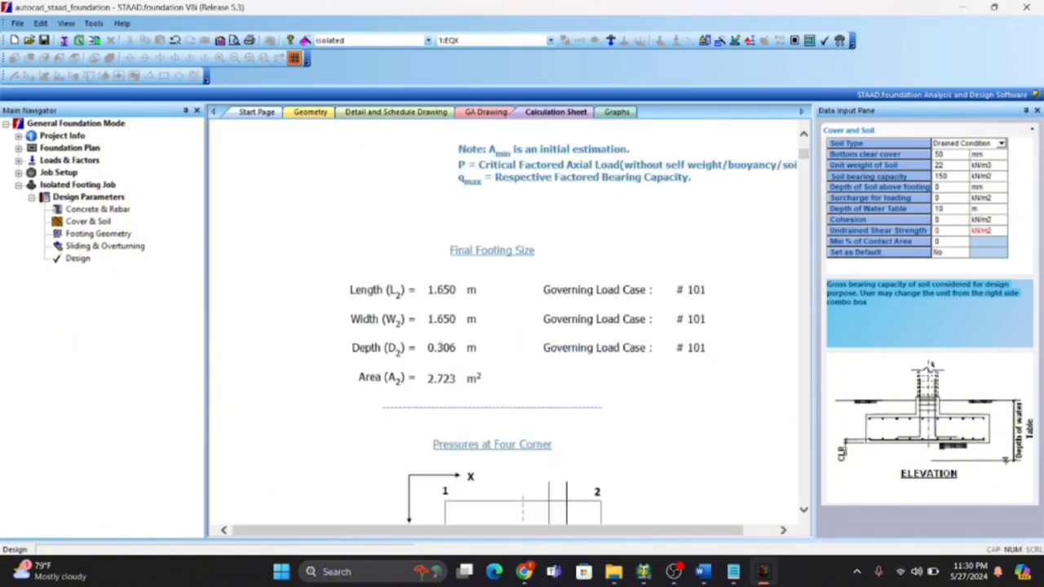
scroll(440, 349, down, 10)
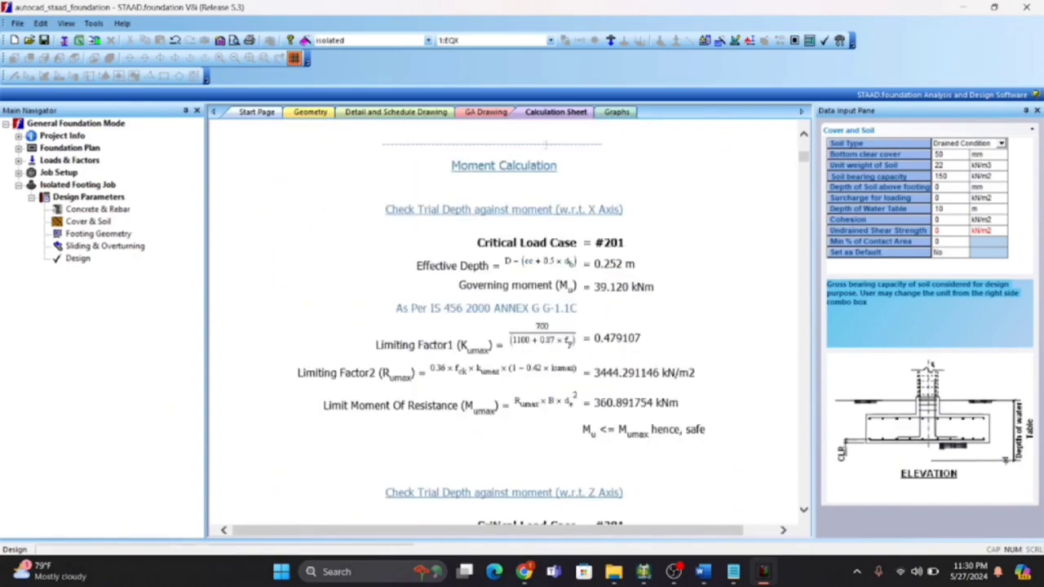